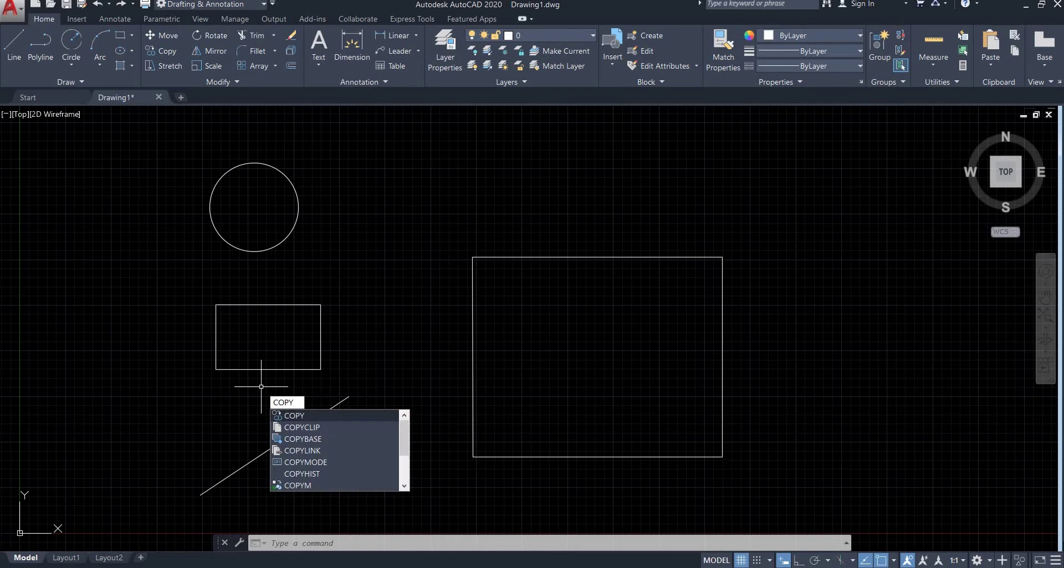
- Copy the circle from its center to the upper-left corner of the large rectangle
key("BackSpace")
key("BackSpace")
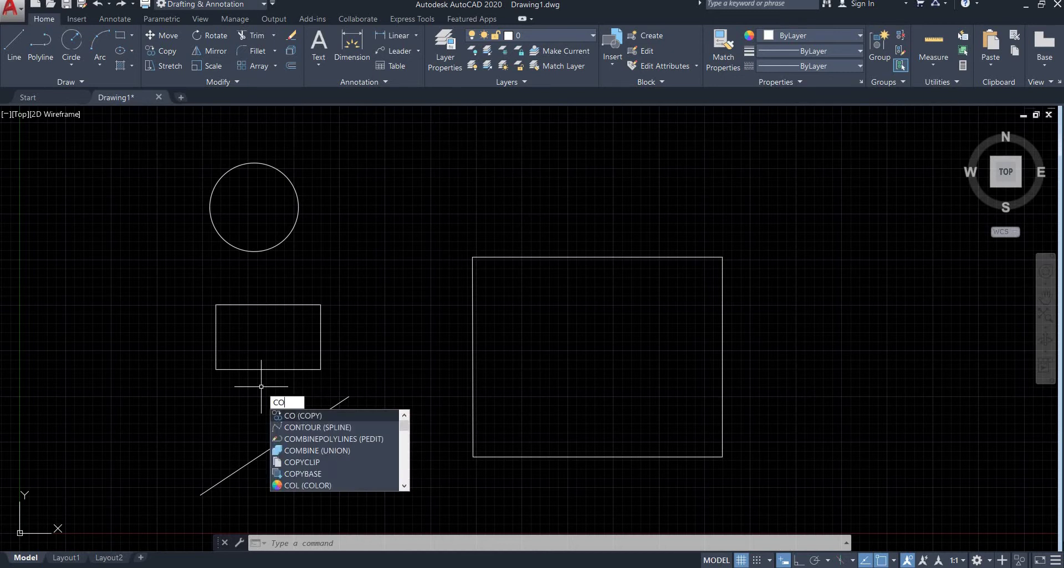
key("Return")
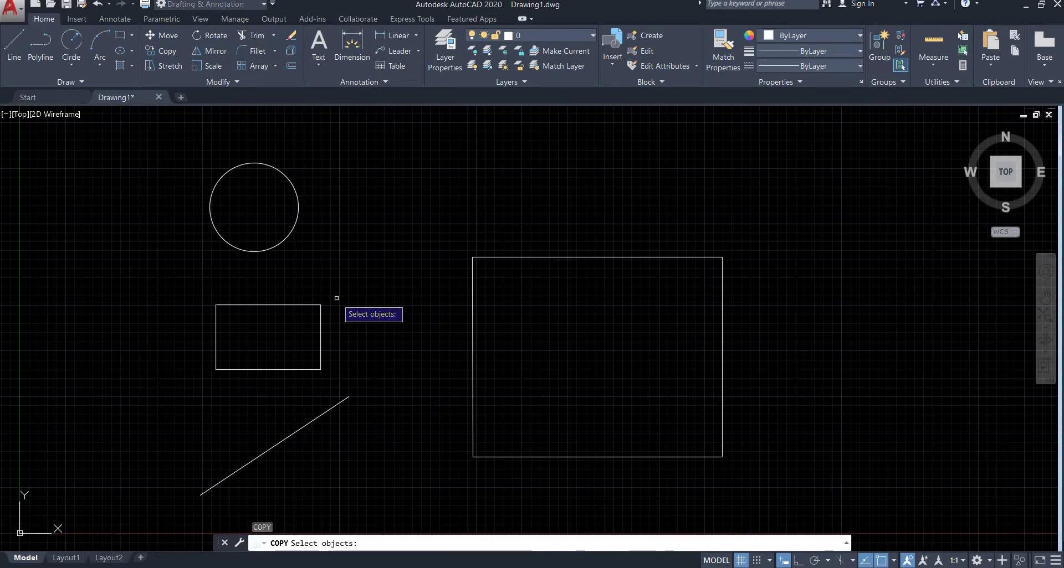
left_click(280, 241)
key("Return")
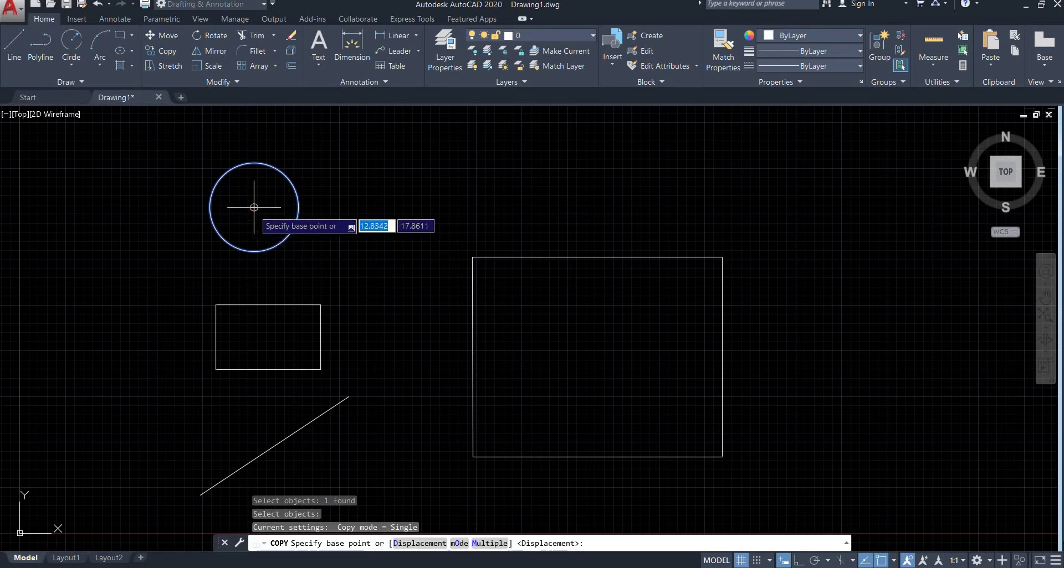
left_click(254, 207)
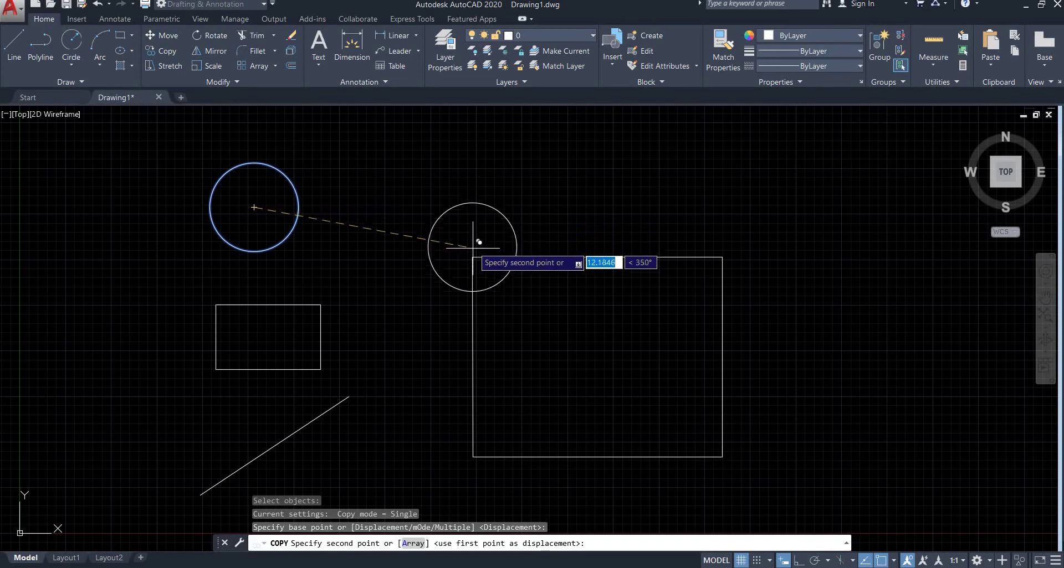
left_click(472, 257)
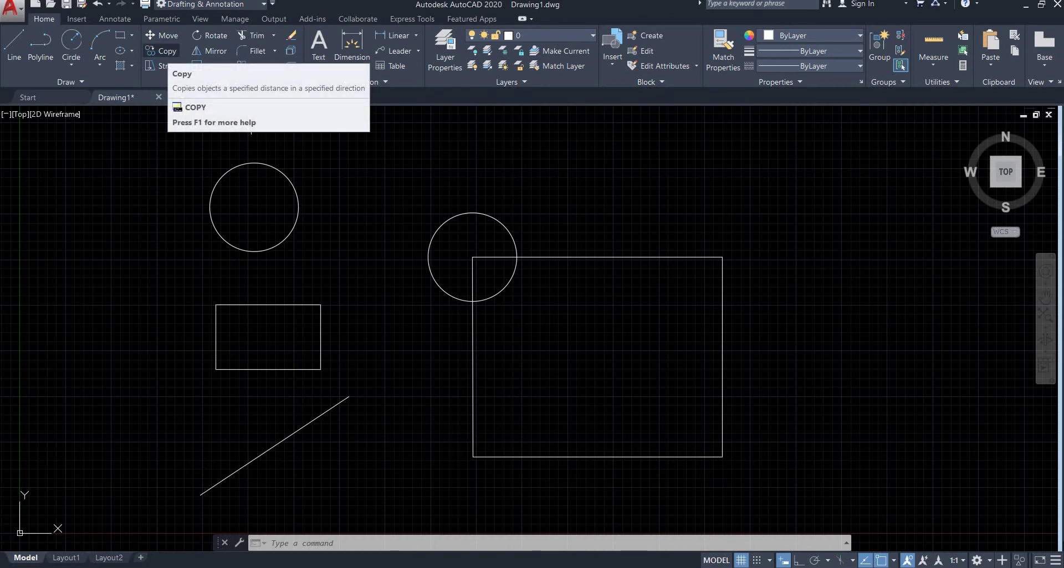
- Start copying the small rectangle below the circle and set the copy mode to Multiple
left_click(161, 50)
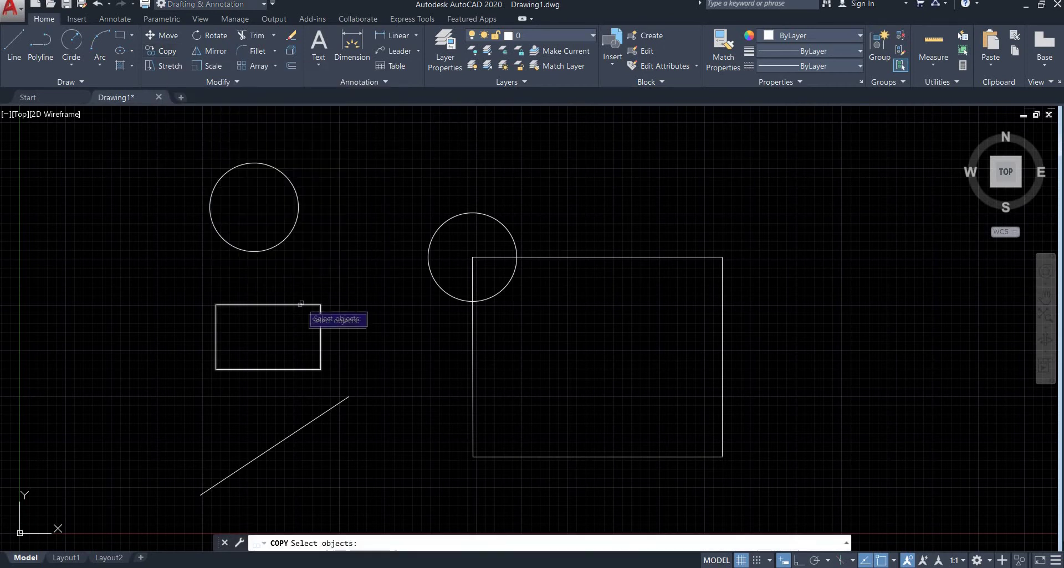
left_click(299, 305)
key("Return")
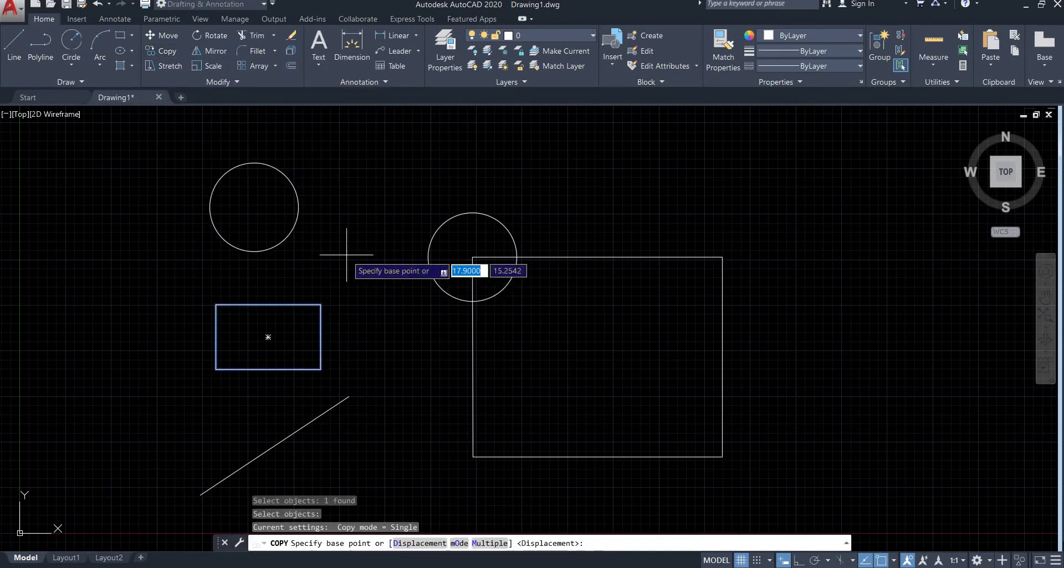
key("Down")
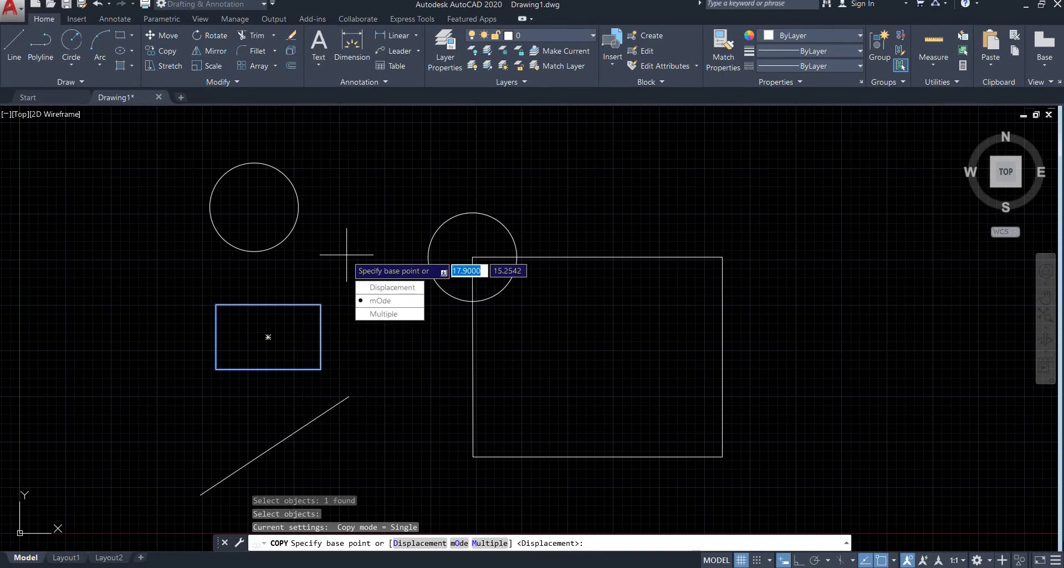
key("Return")
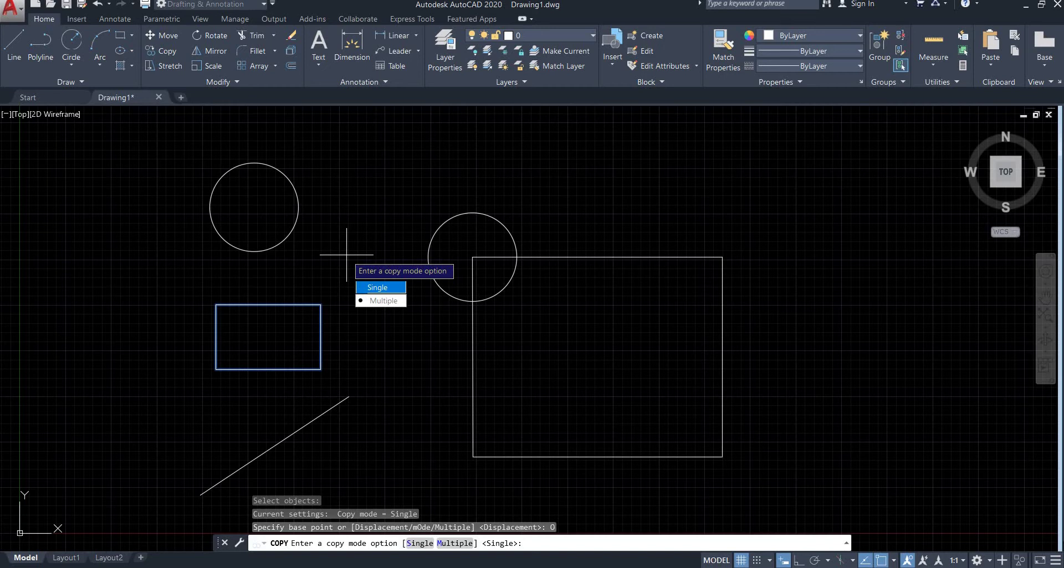
key("Down")
key("Return")
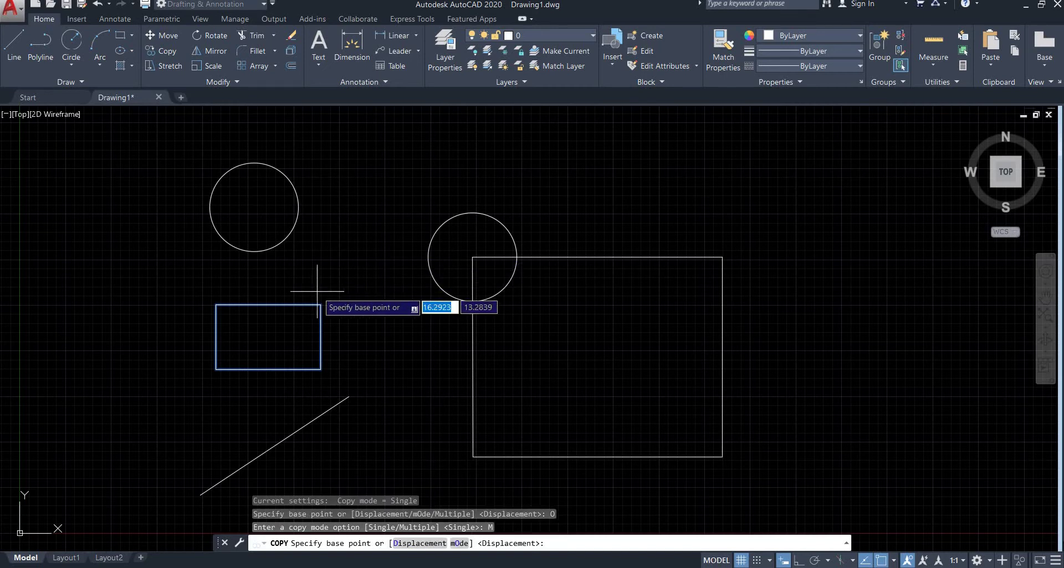
- Place copies of the small rectangle, based on its center, at the large rectangle's upper-right corner, two points down its right edge and its center
left_click(269, 337)
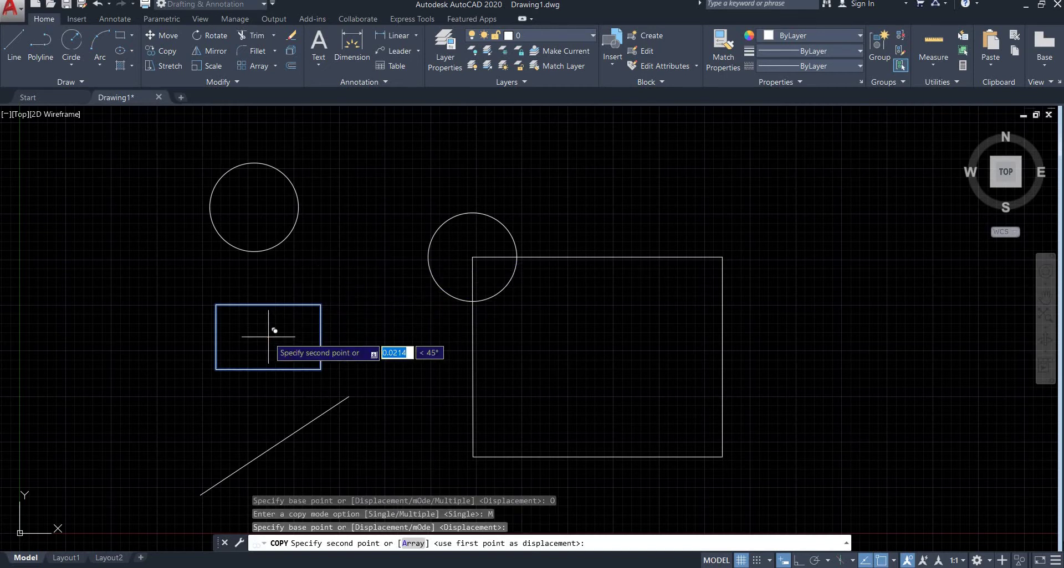
left_click(722, 257)
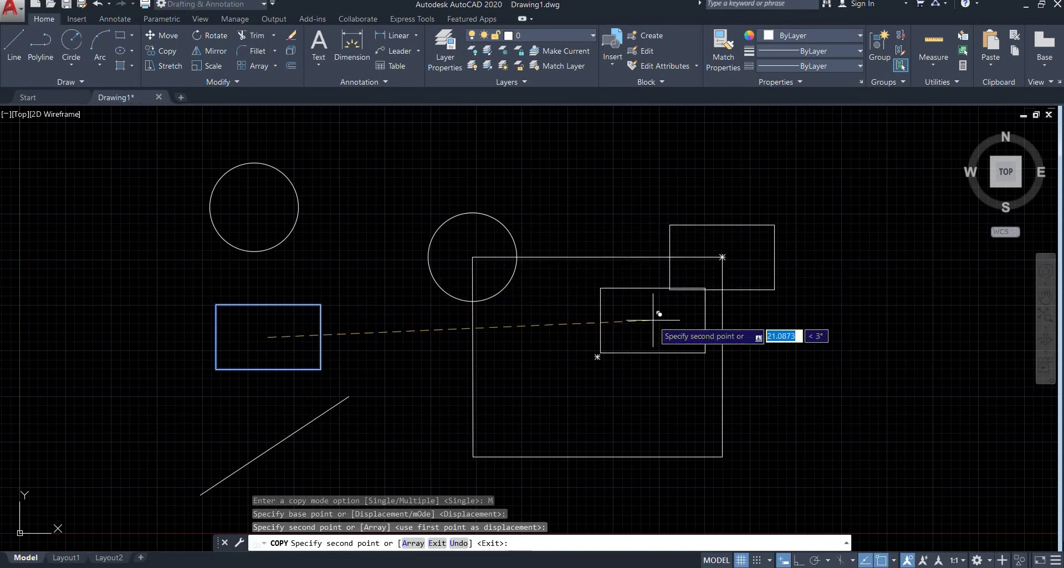
left_click(722, 326)
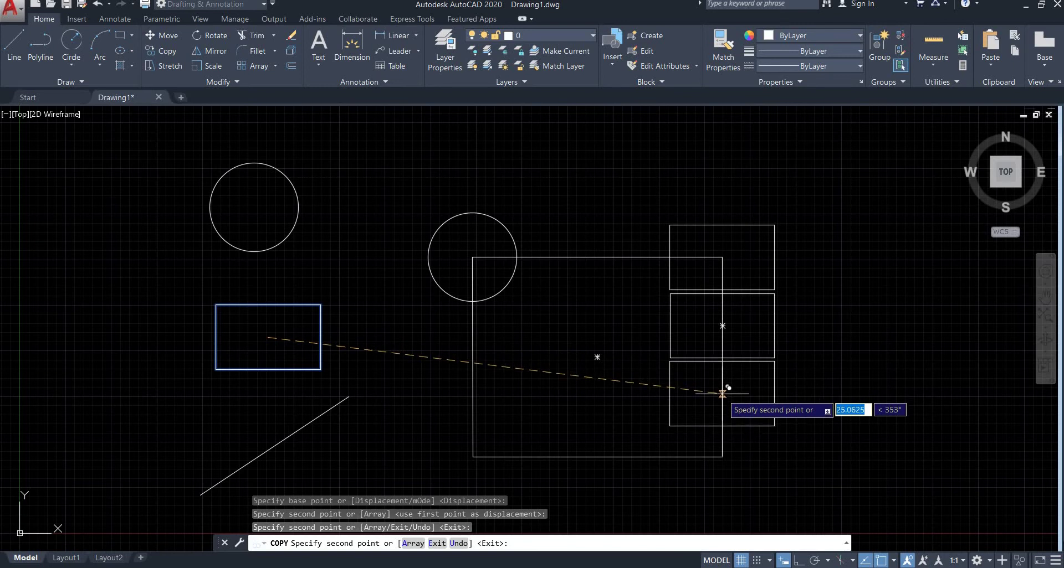
left_click(722, 393)
left_click(597, 357)
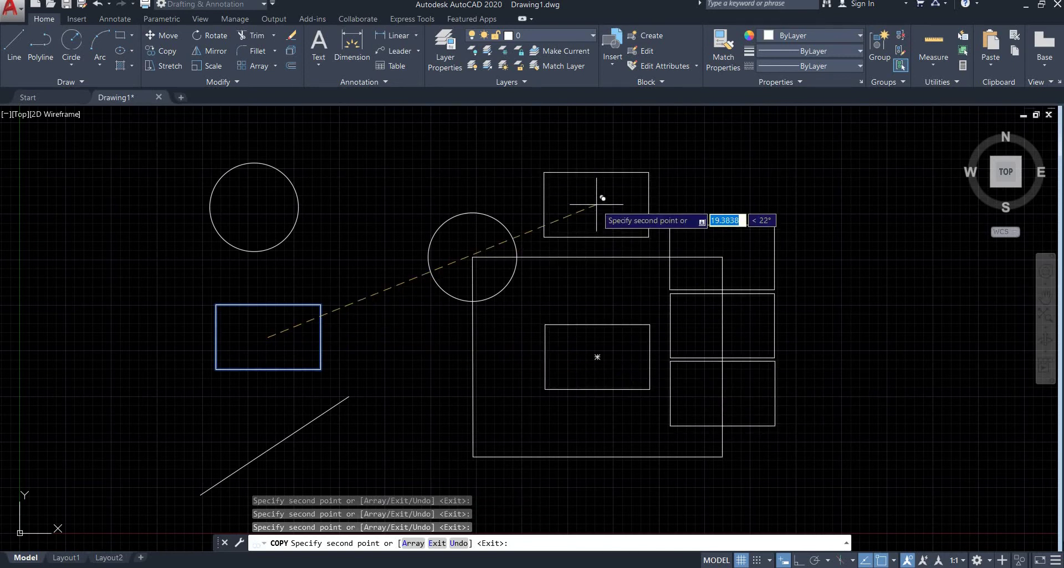
key("Escape")
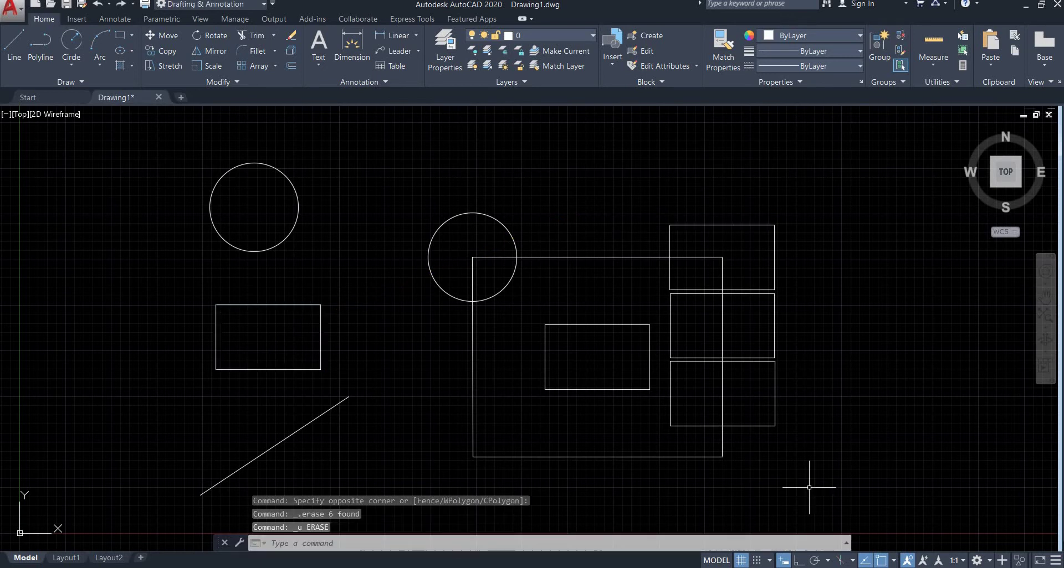
- Erase the large rectangle together with the circle copy and the four small rectangle copies
left_click(809, 488)
left_click(450, 196)
key("Delete")
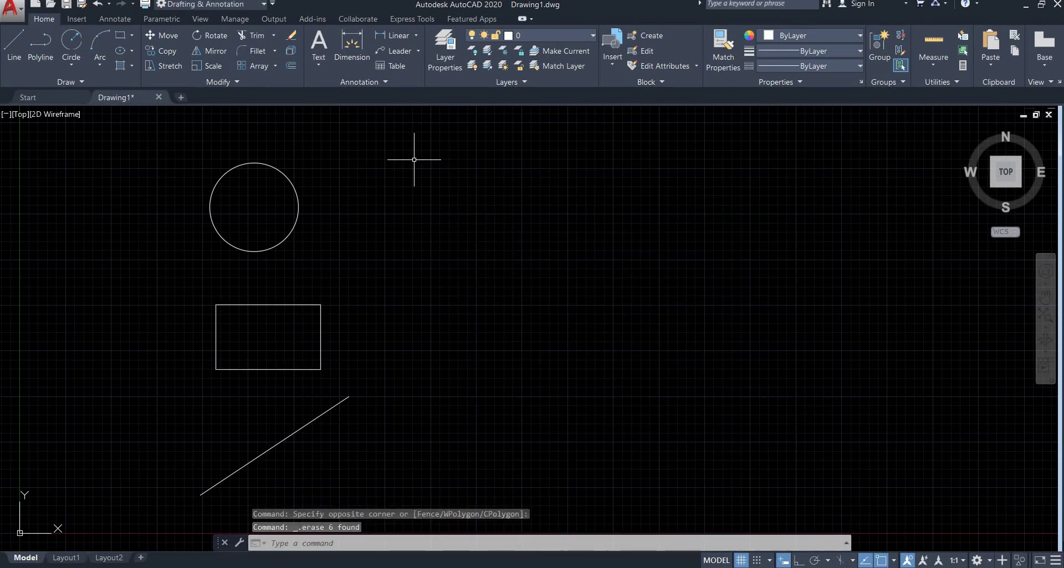
- Copy the small rectangle from its center as an array of 4 items rising toward the upper right
type("c")
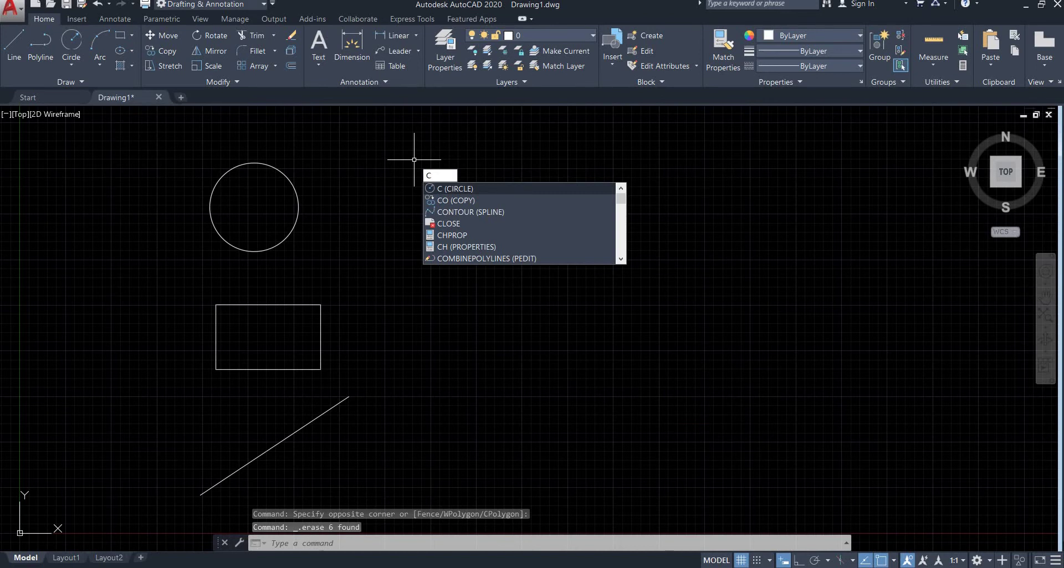
key("Down")
key("Return")
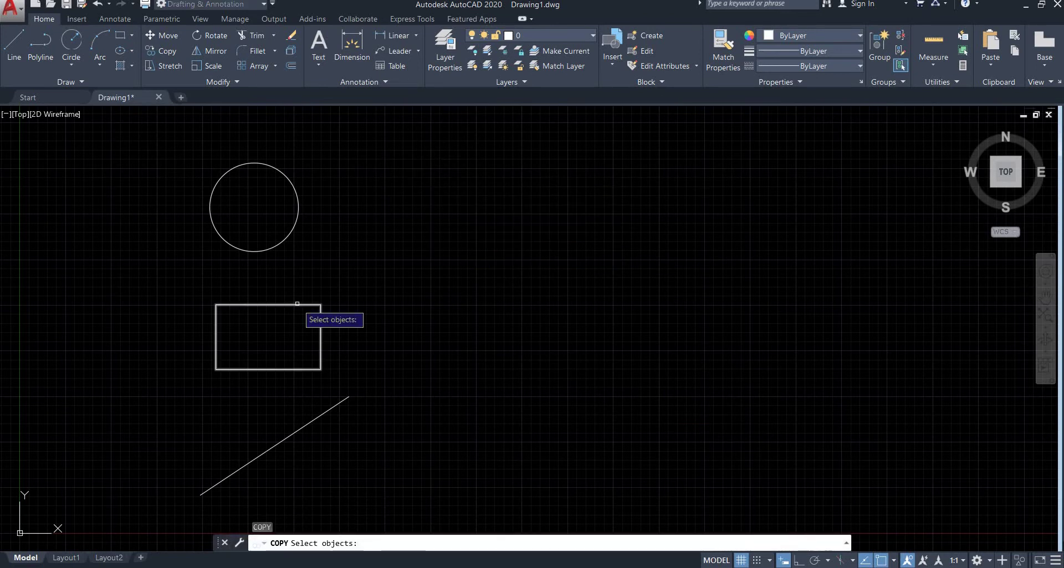
left_click(297, 303)
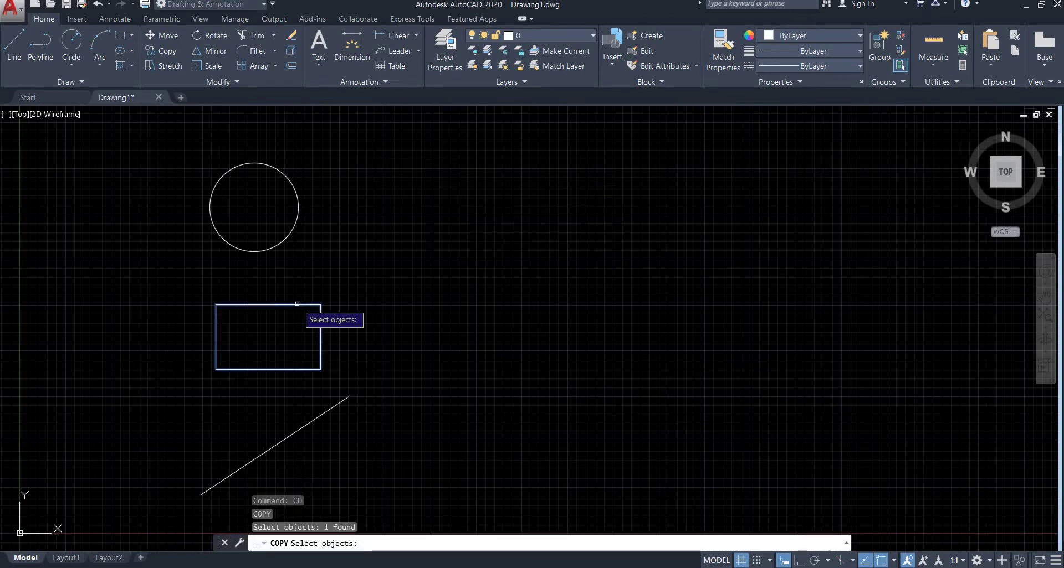
key("Return")
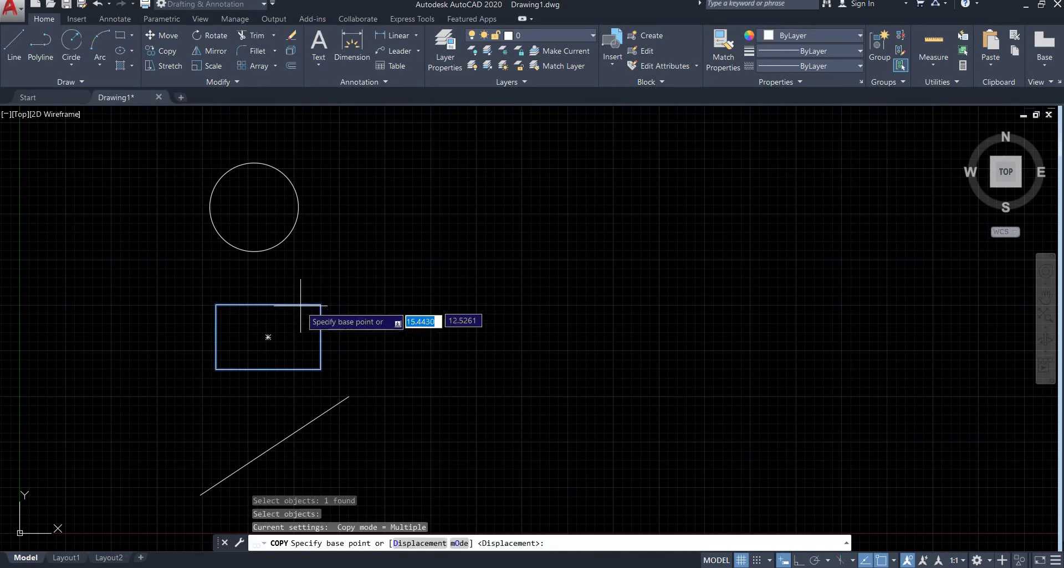
left_click(269, 337)
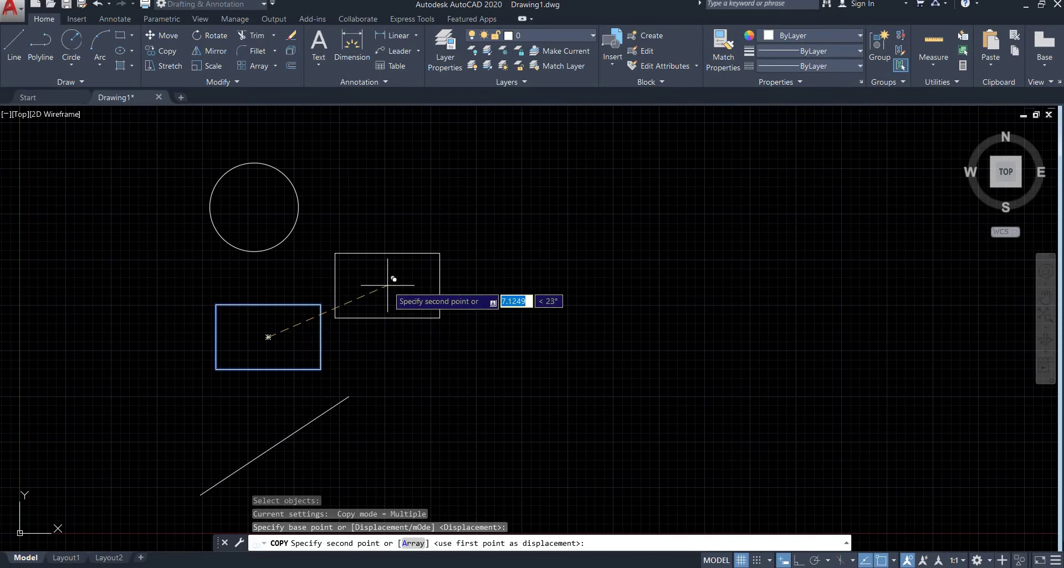
key("Down")
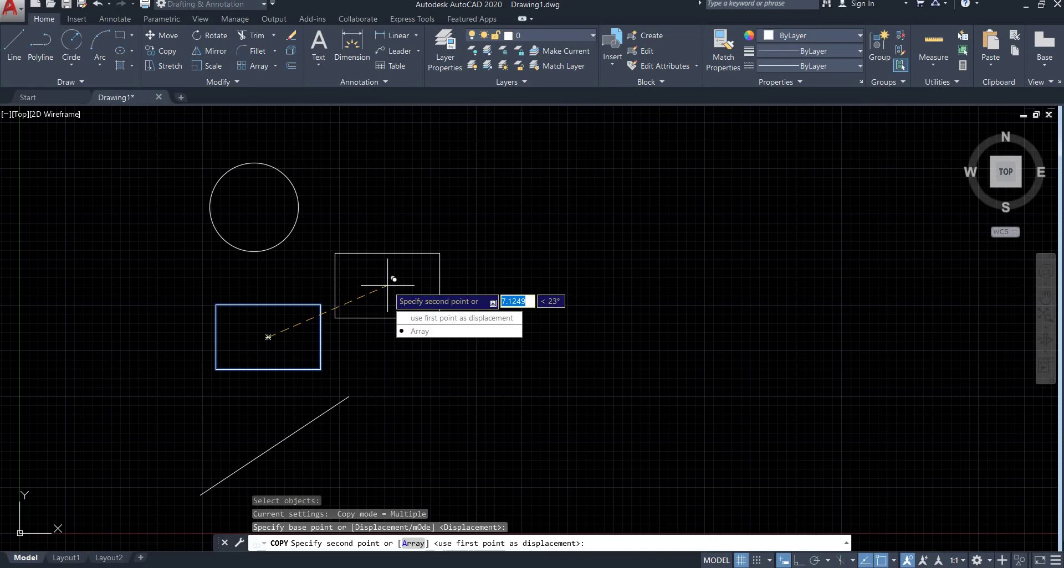
key("Return")
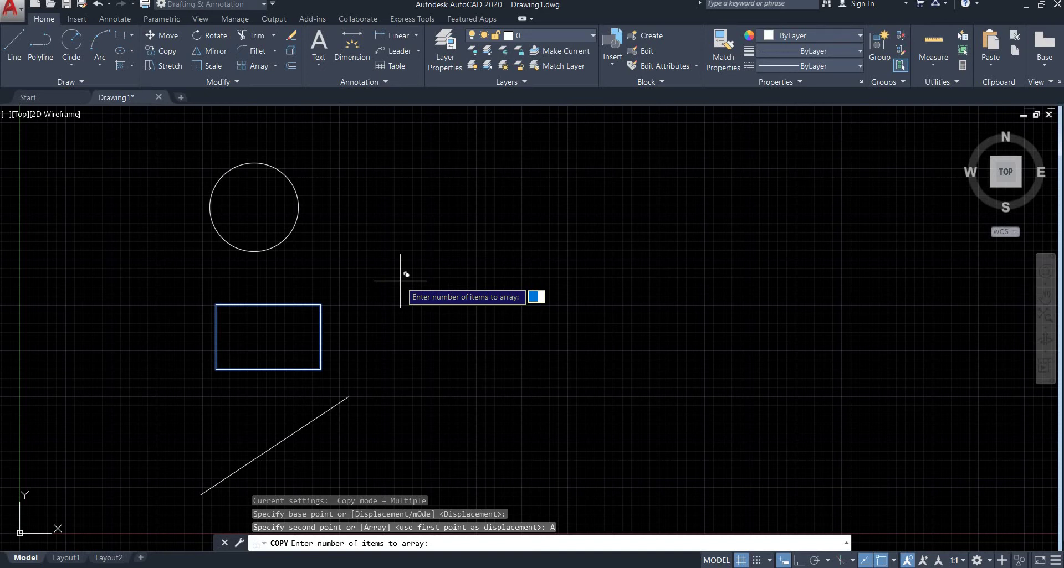
type("4")
key("Return")
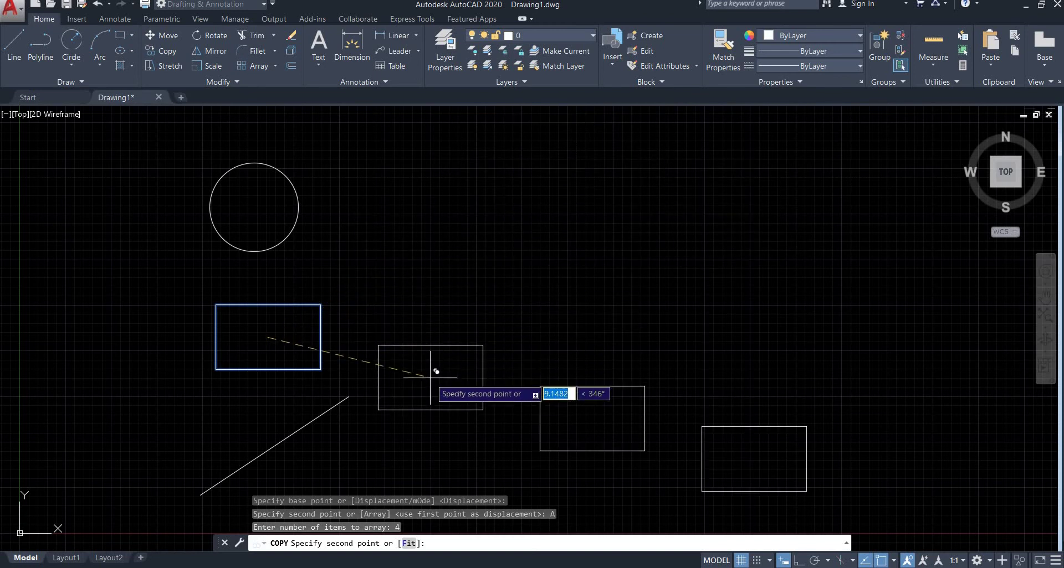
left_click(460, 288)
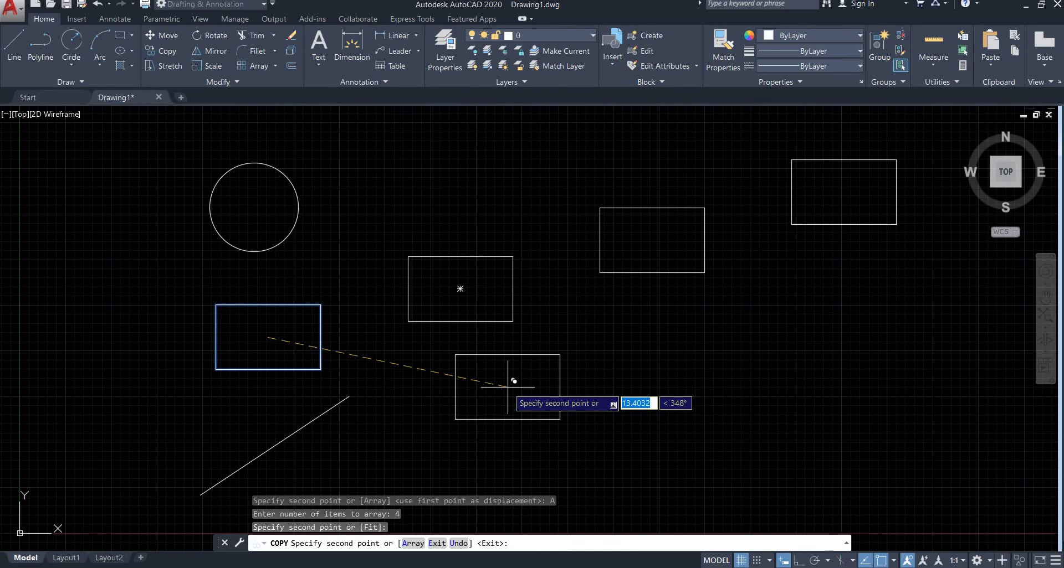
key("Escape")
- Start copying the original small rectangle again and set the copy mode to Single
type("C")
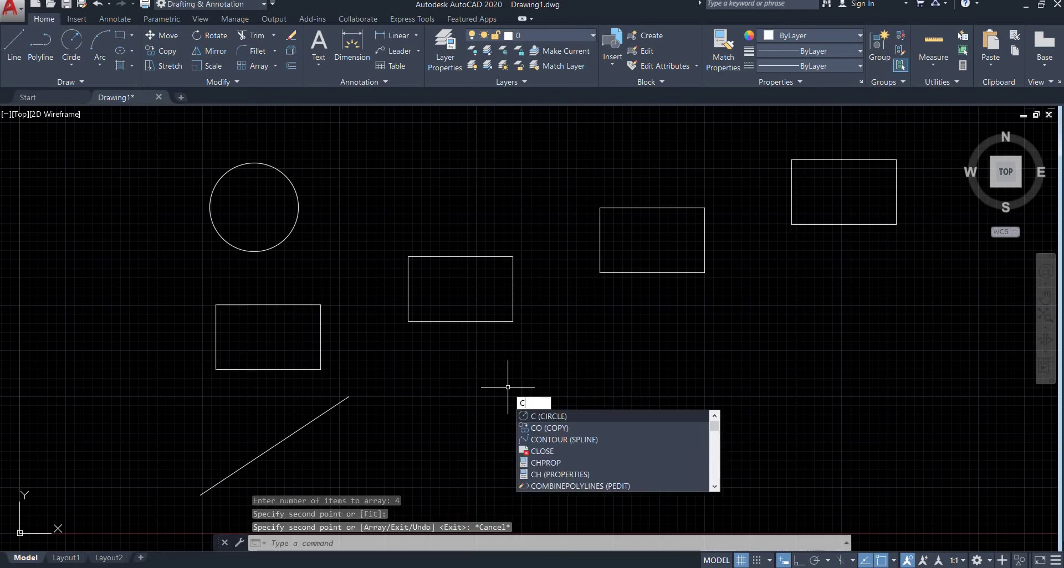
key("Down")
key("Return")
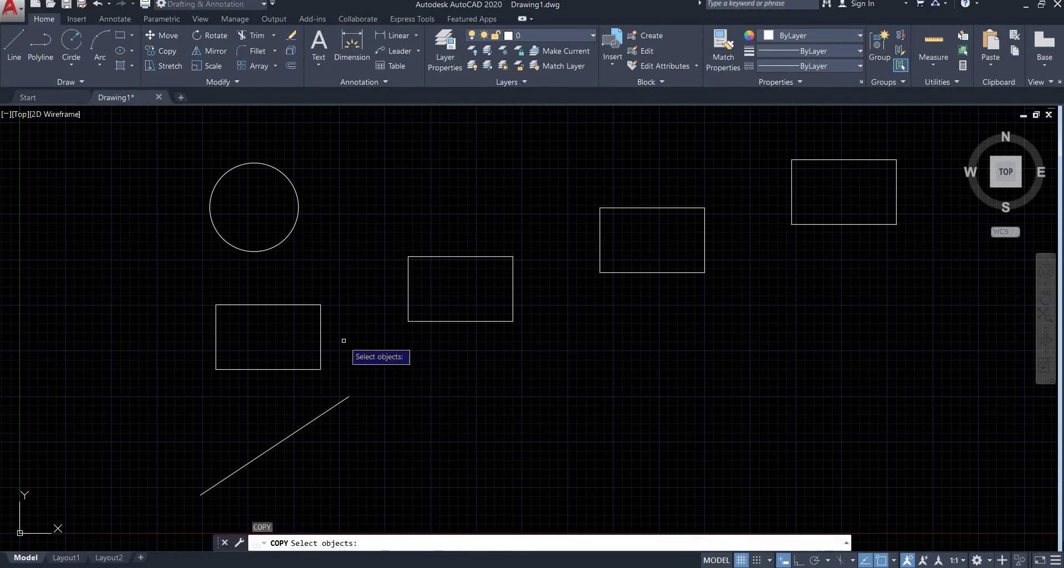
left_click(319, 338)
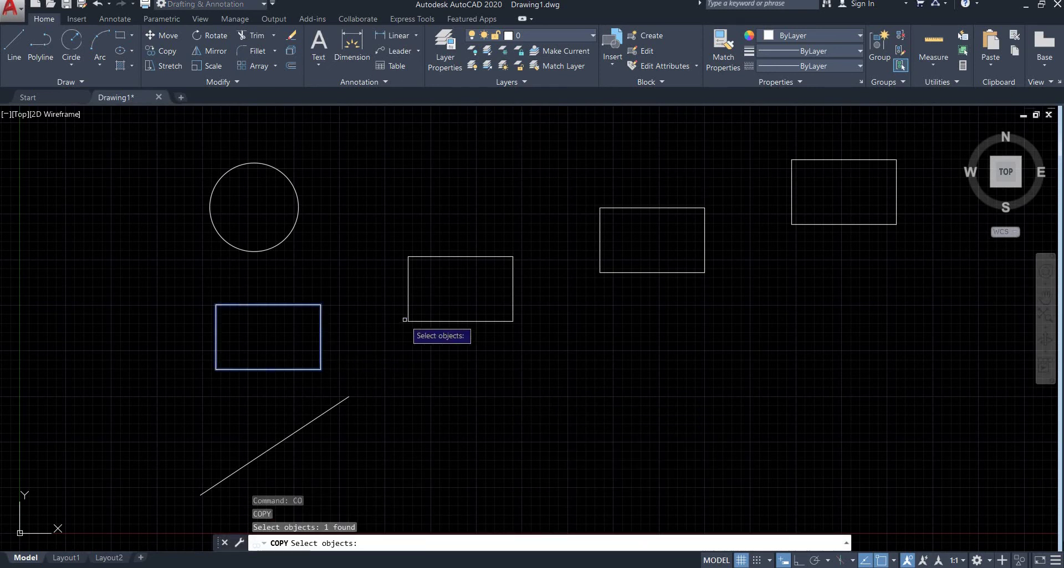
key("Return")
left_click(457, 543)
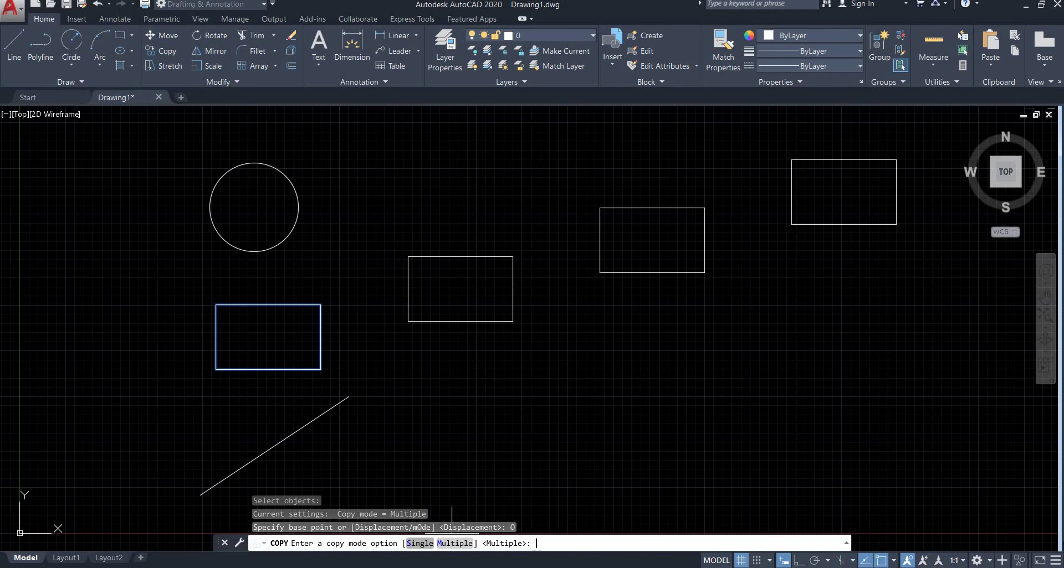
left_click(420, 544)
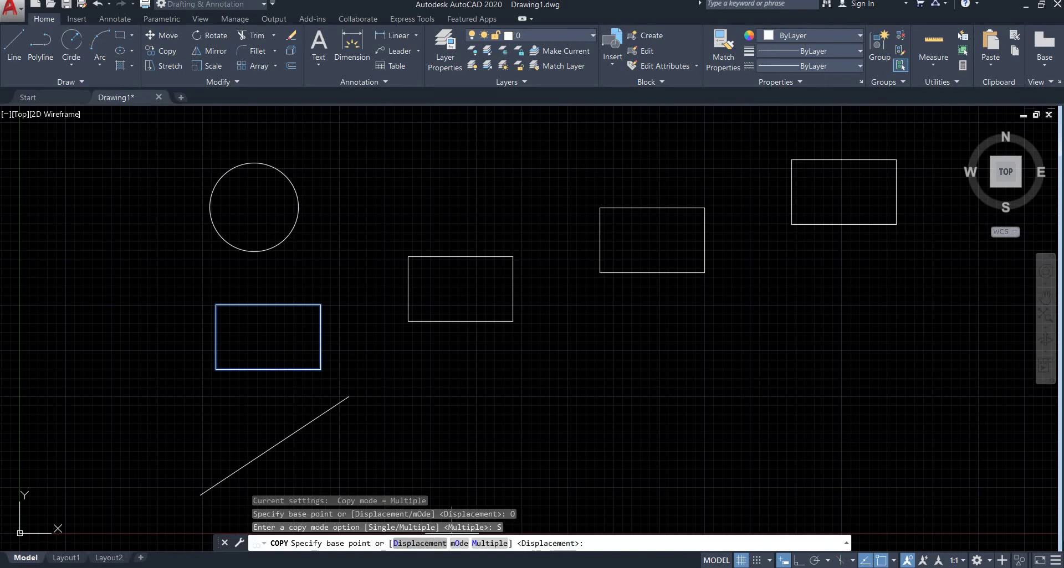
- Array the small rectangle from its center as 4 items descending toward the lower right, with the first copy below the existing upper row's first copy
left_click(268, 337)
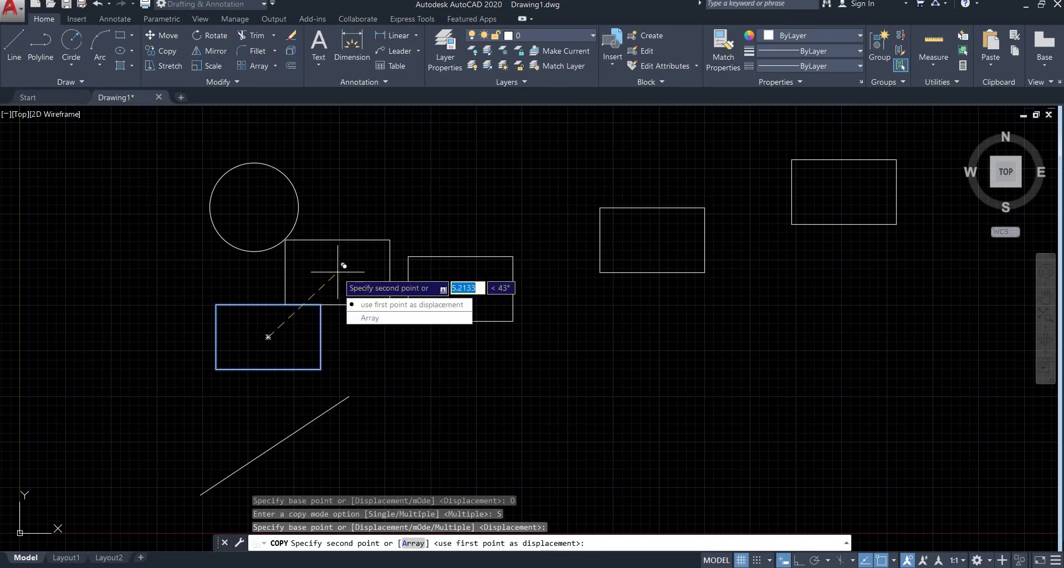
type("a")
key("Return")
type("4")
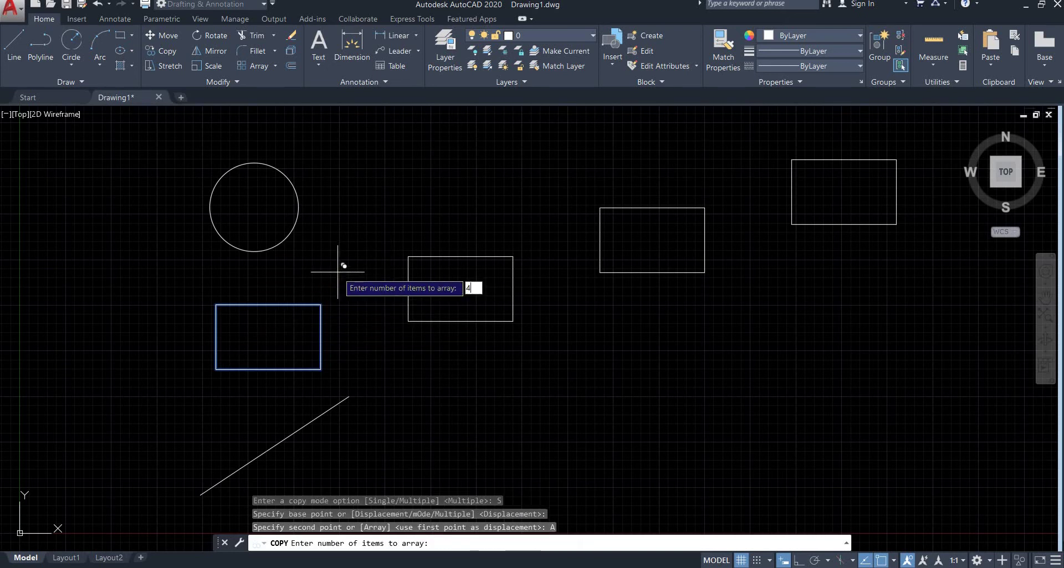
key("Return")
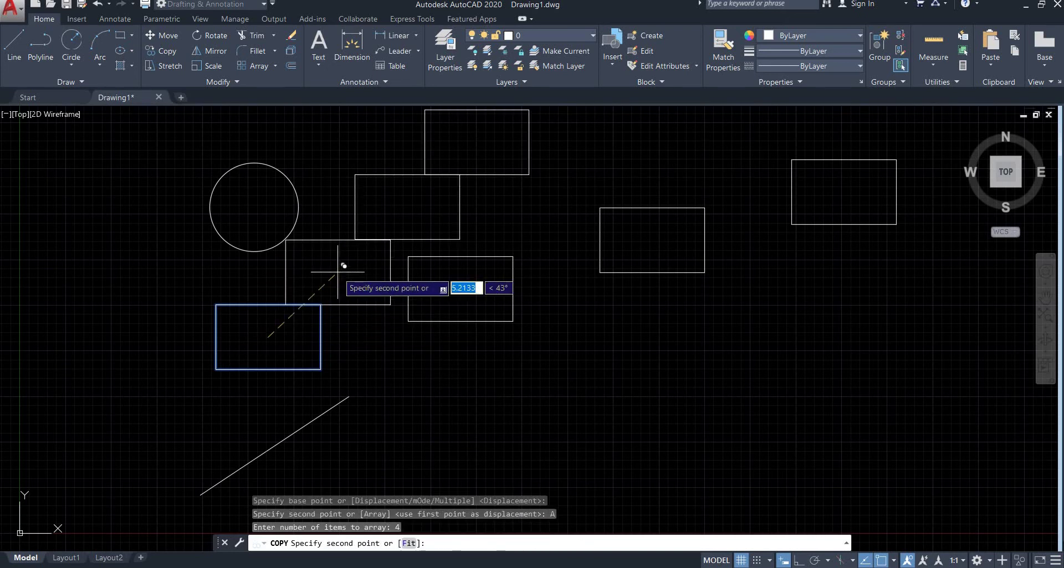
left_click(460, 375)
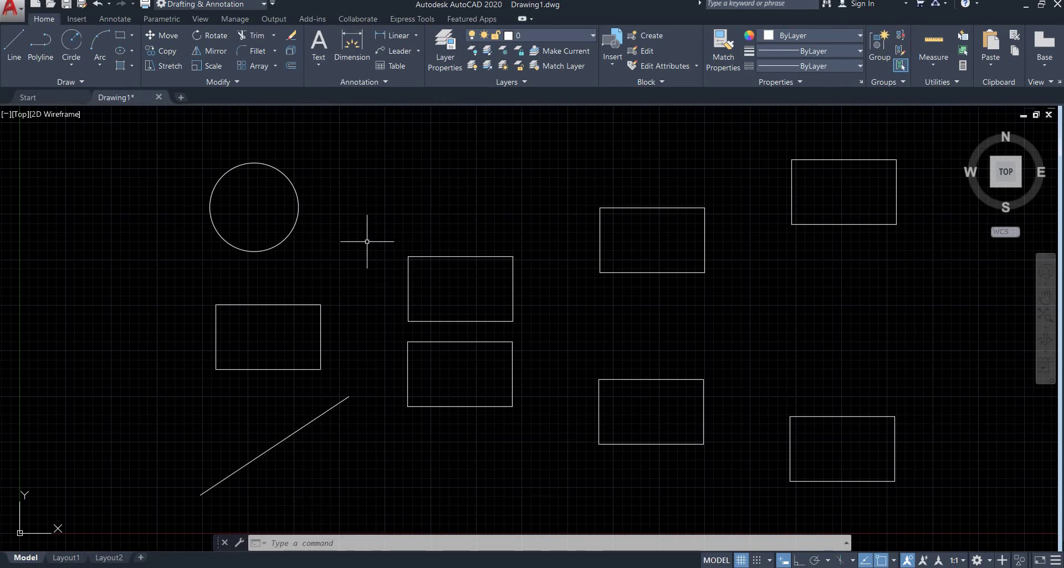
key("Escape")
- Copy the diagonal line from its lower-left endpoint to the drawing origin at absolute coordinates 0,0
left_click(161, 50)
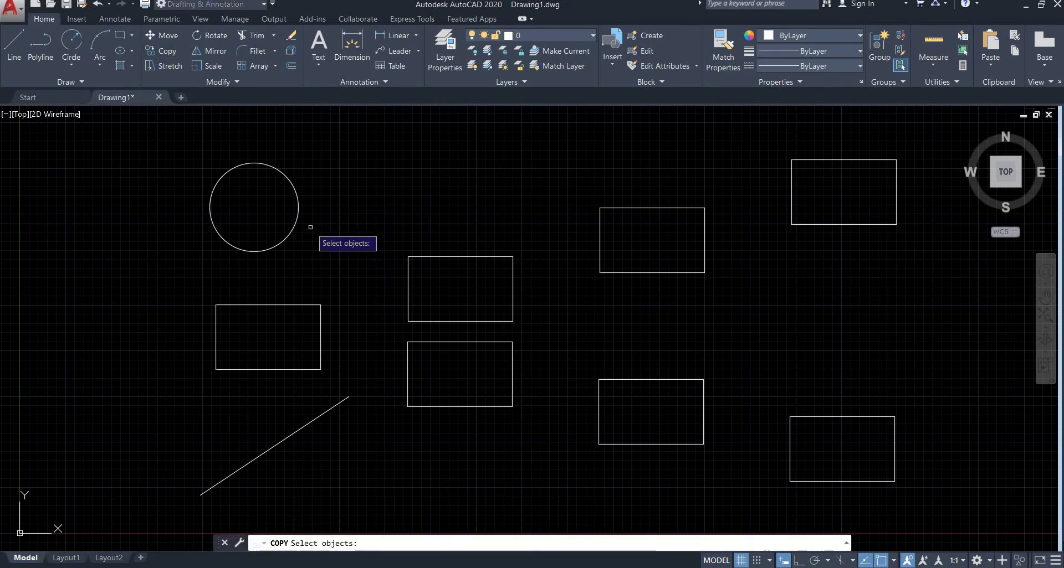
left_click(298, 429)
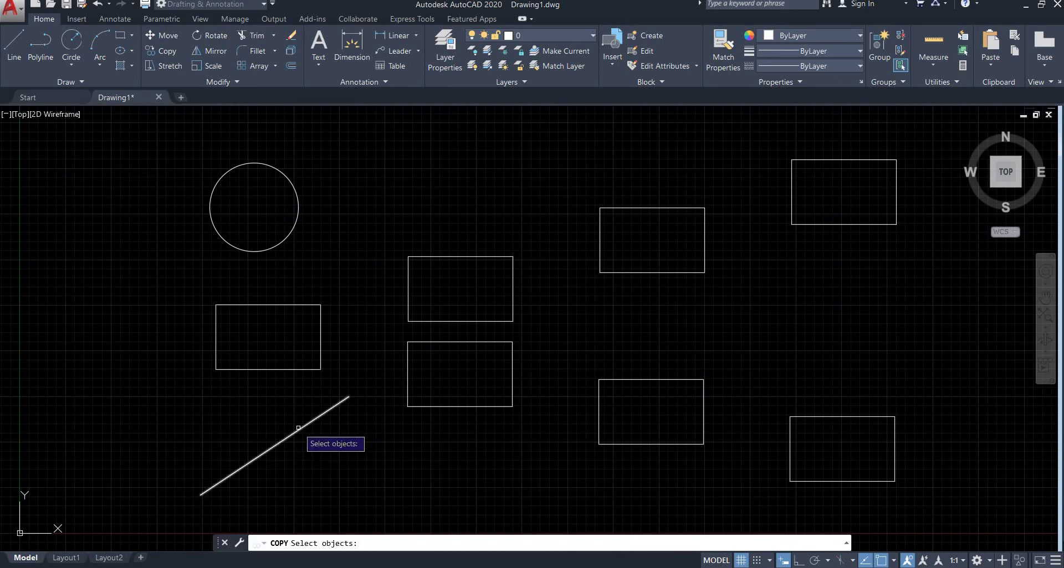
key("Return")
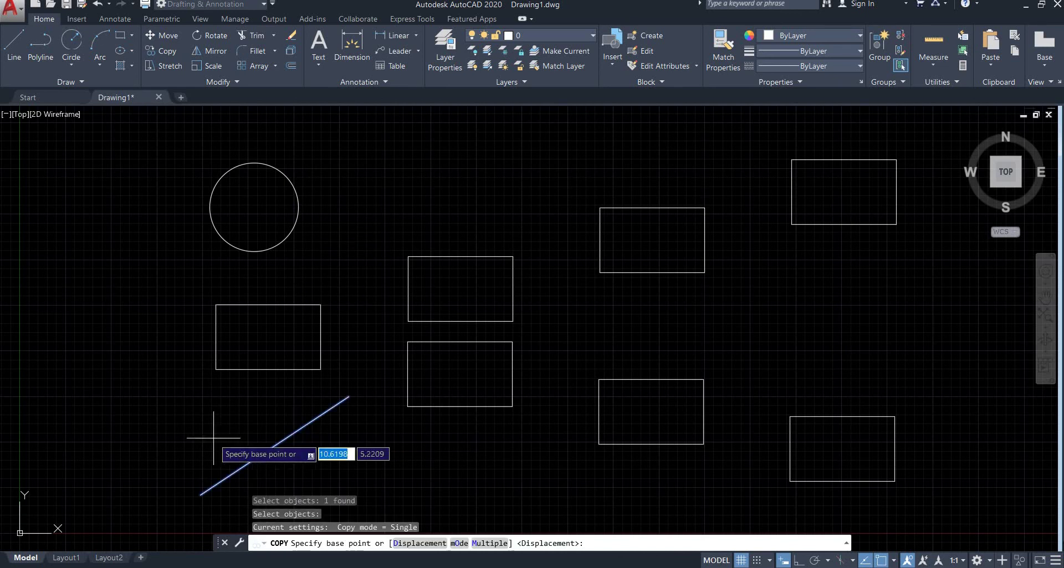
left_click(200, 496)
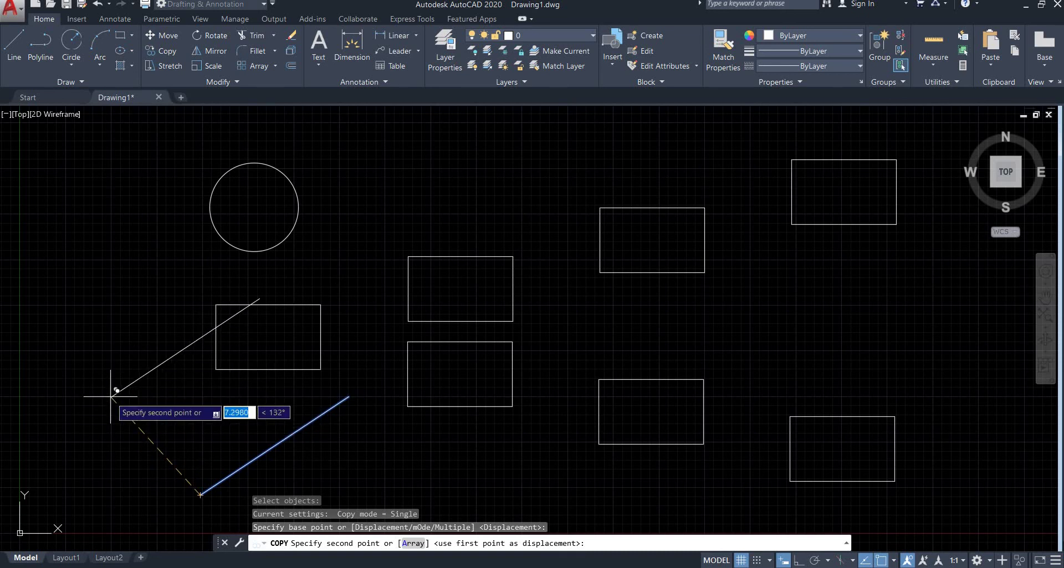
type("#")
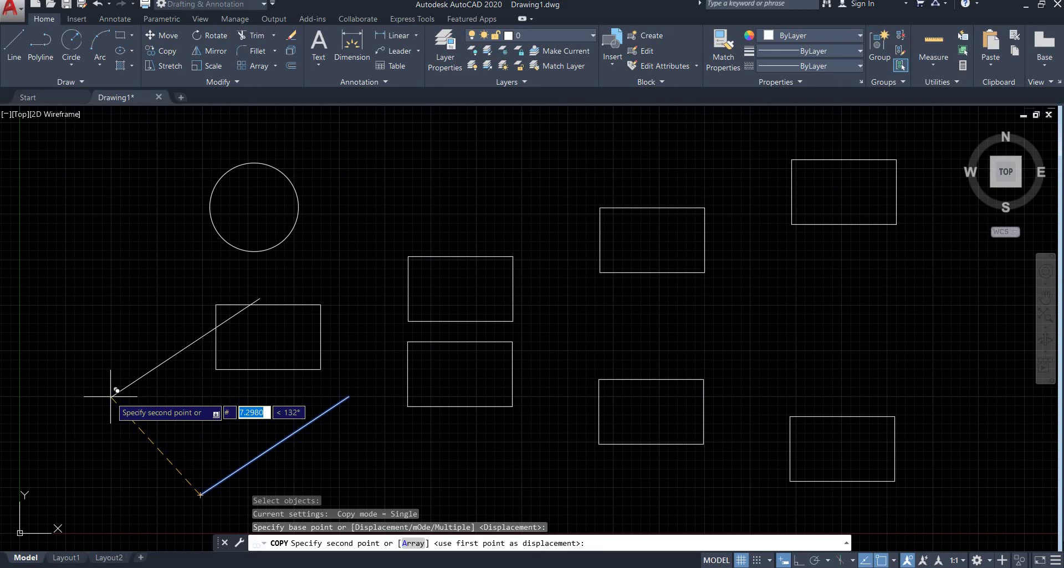
type("0")
key("Tab")
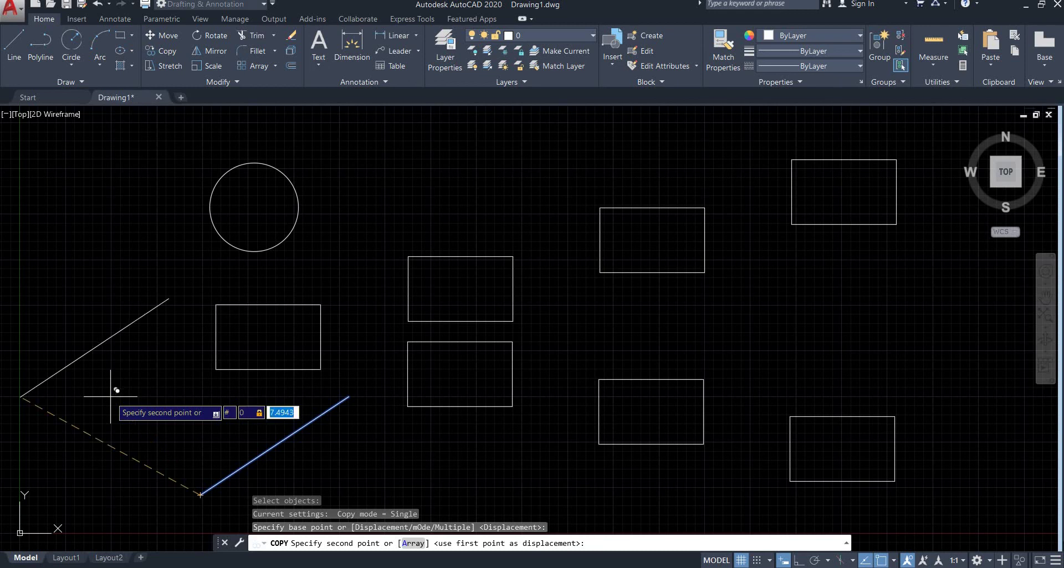
type("0")
key("Return")
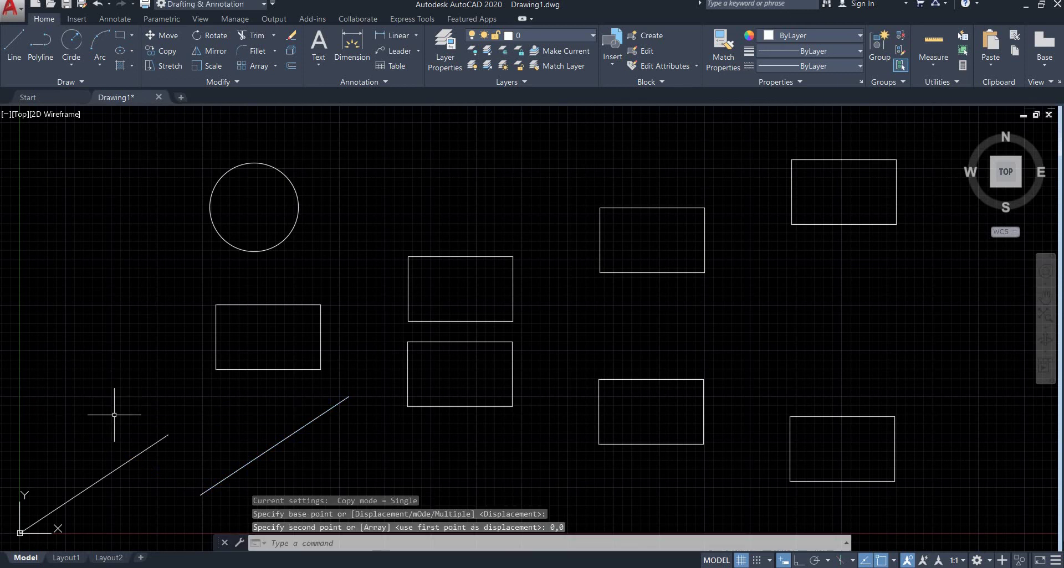